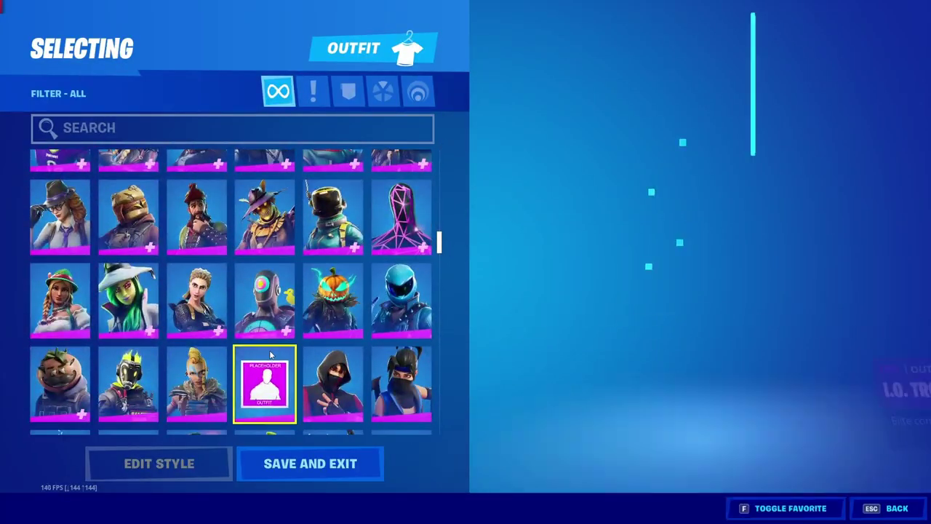
Step: Equip the Tactical Shotgun and move the Lever Action Rifle to inventory slot four
scroll(351, 318, "down", 5)
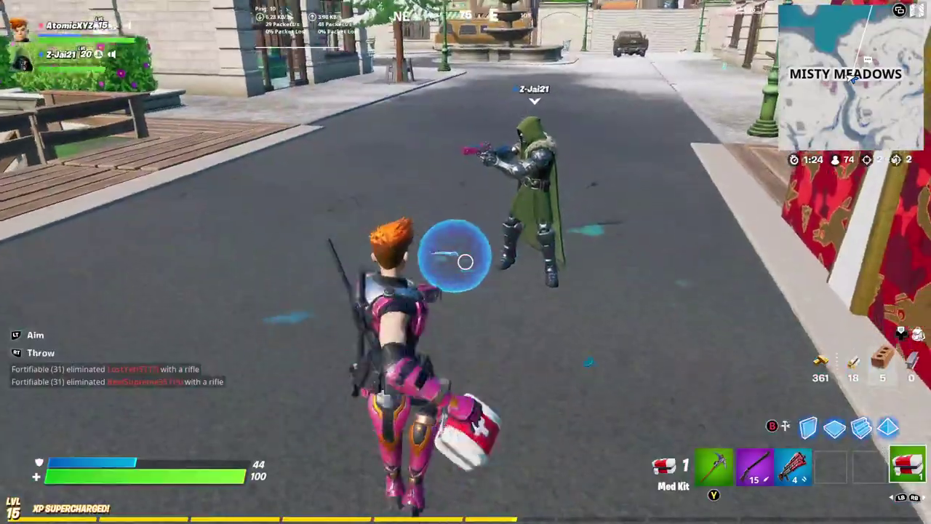
key("3")
key("Tab")
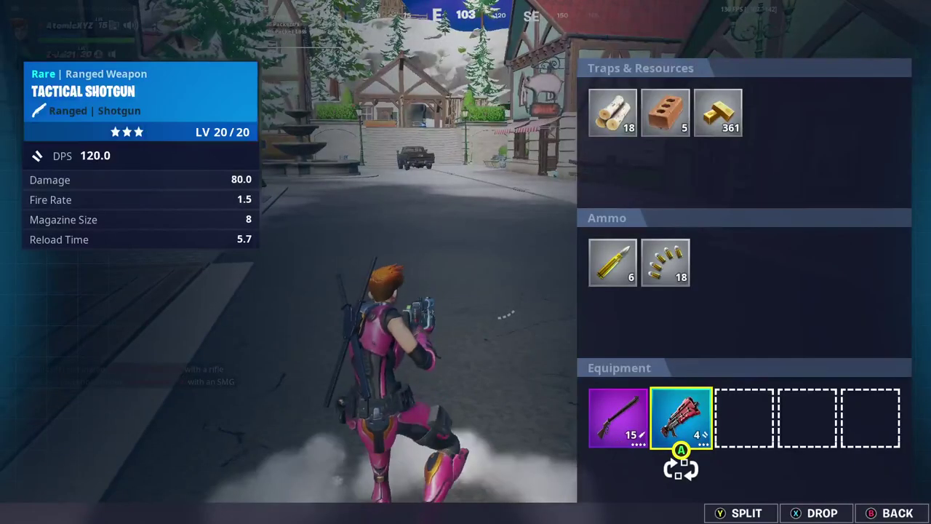
key("Return")
key("Right")
key("Right")
key("Right")
key("Return")
key("Escape")
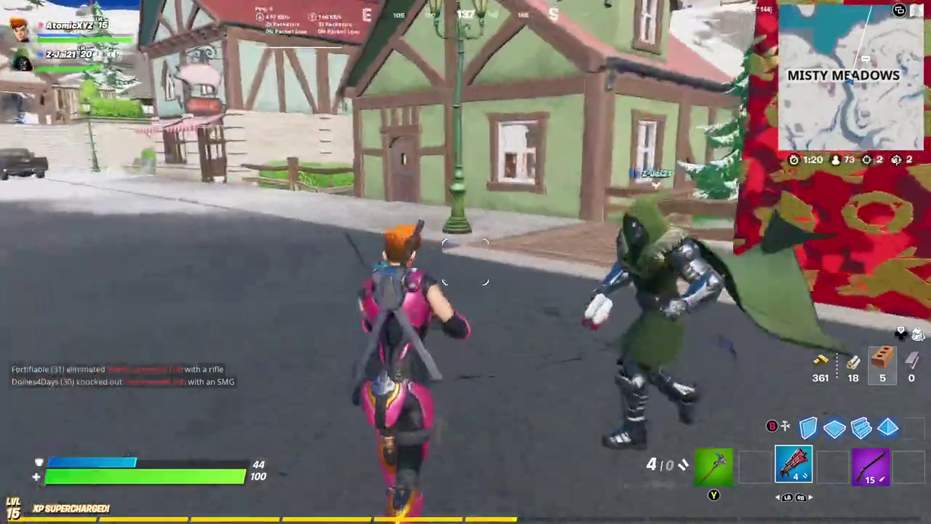
Step: Chop down the snowy pine and break the roof tiles with the pickaxe for materials
key("f")
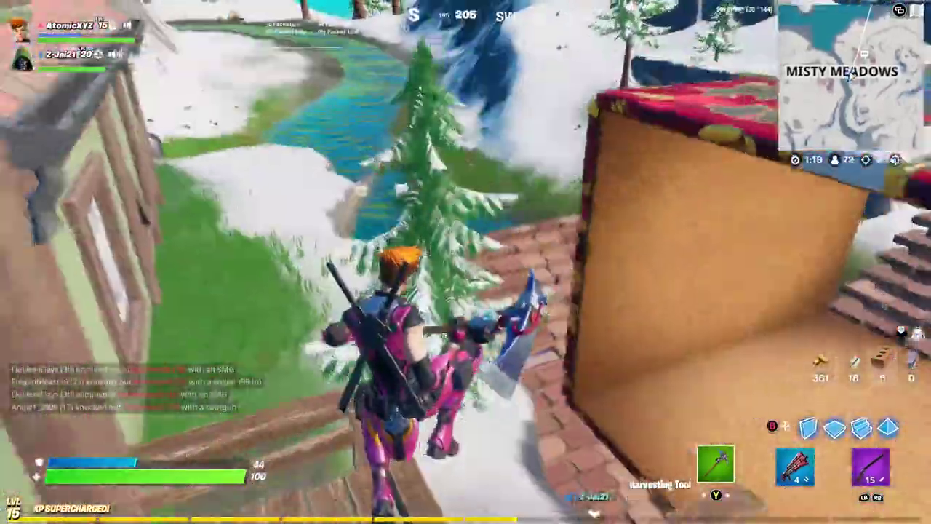
left_click(465, 262)
left_click(466, 262)
left_click(465, 262)
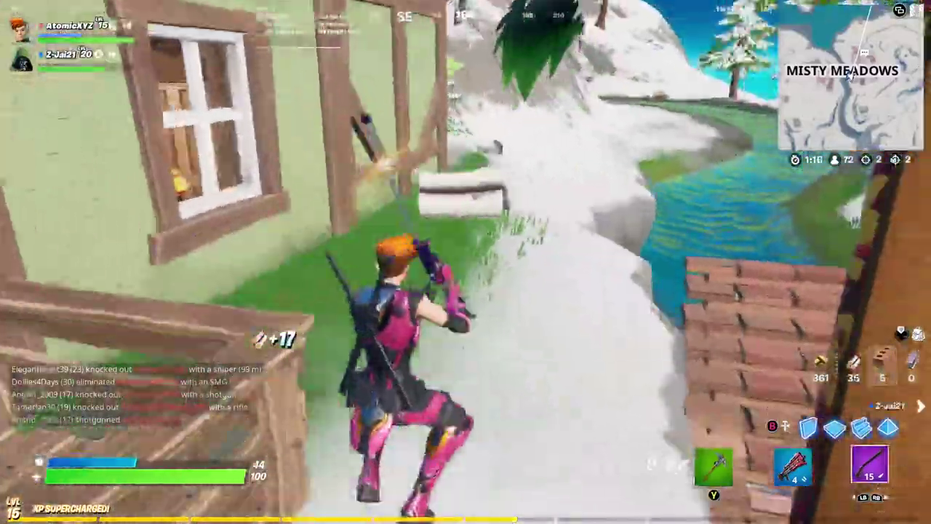
key("q")
left_click(466, 262)
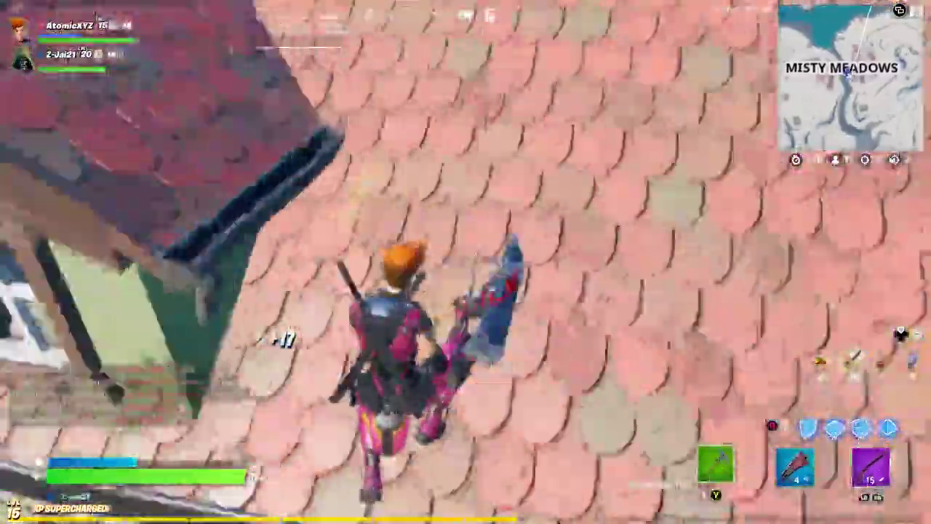
left_click(465, 262)
left_click(466, 262)
left_click(465, 262)
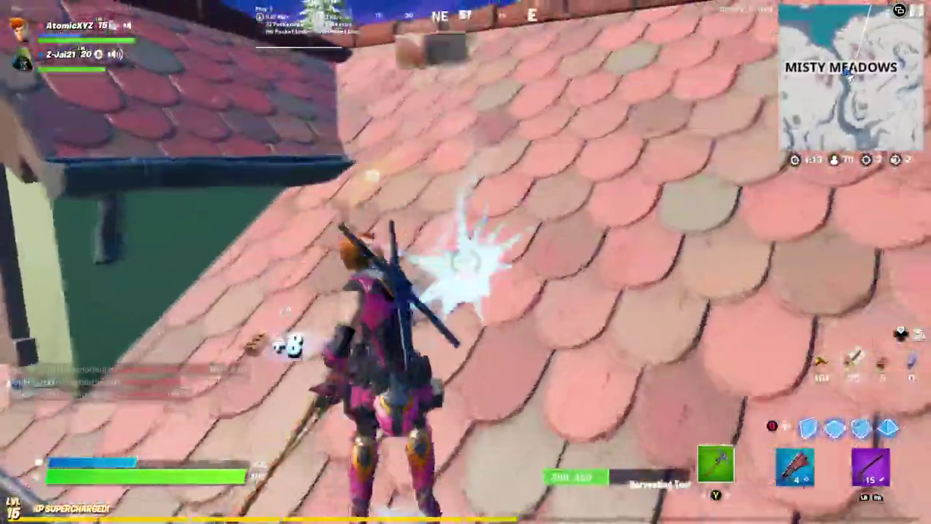
left_click(466, 261)
left_click(465, 262)
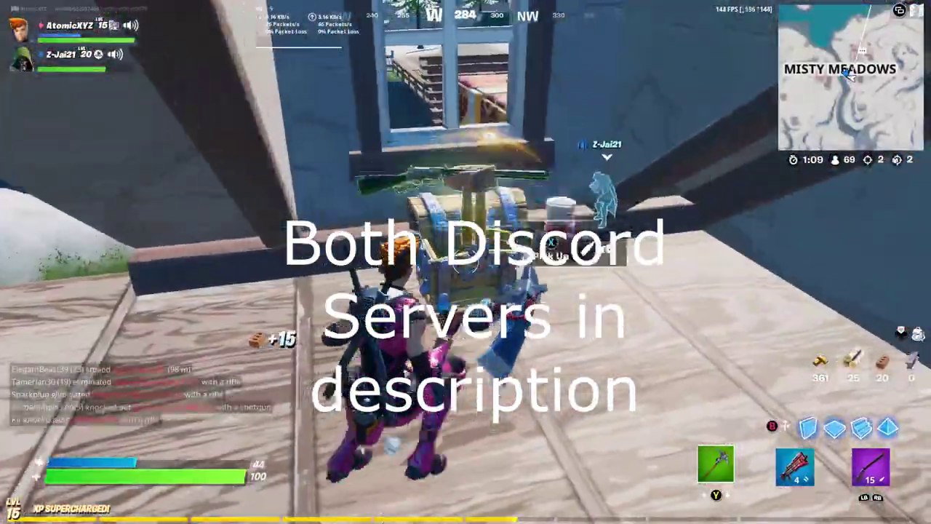
Step: Loot the attic chest, run outside, and swap the shotgun and assault rifle slots
key("e")
key("w")
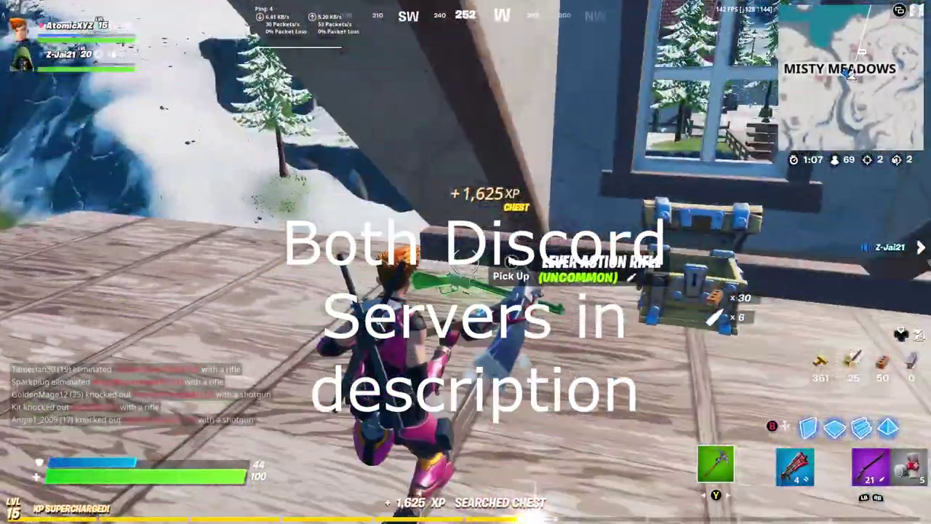
key("w")
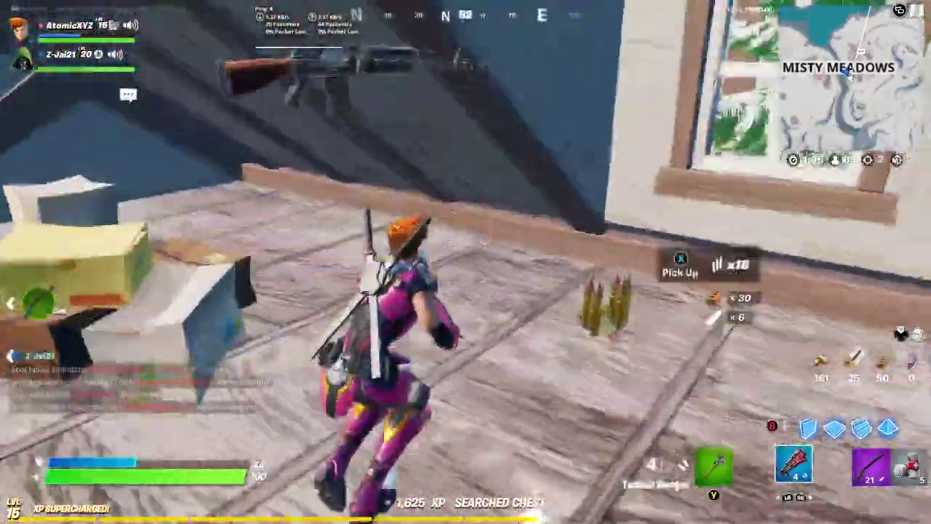
key("Tab")
key("Left")
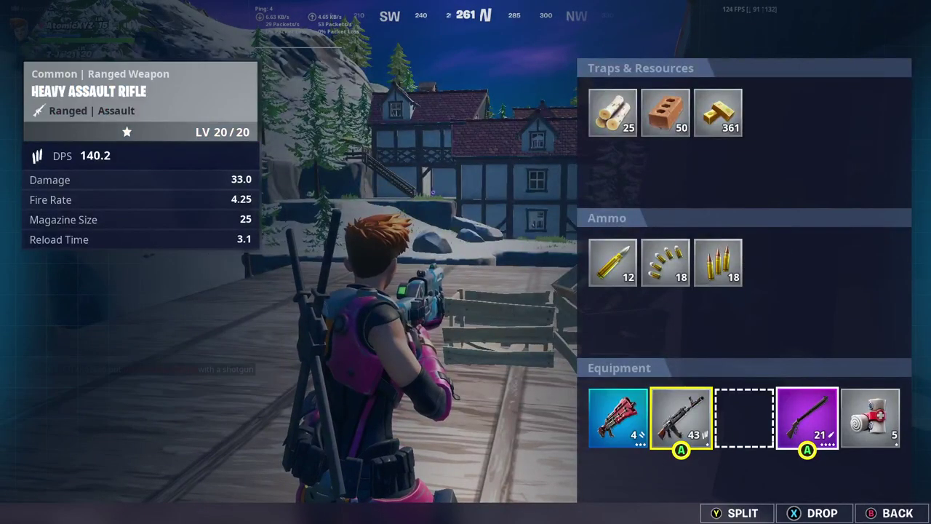
key("Right")
key("Right")
key("Tab")
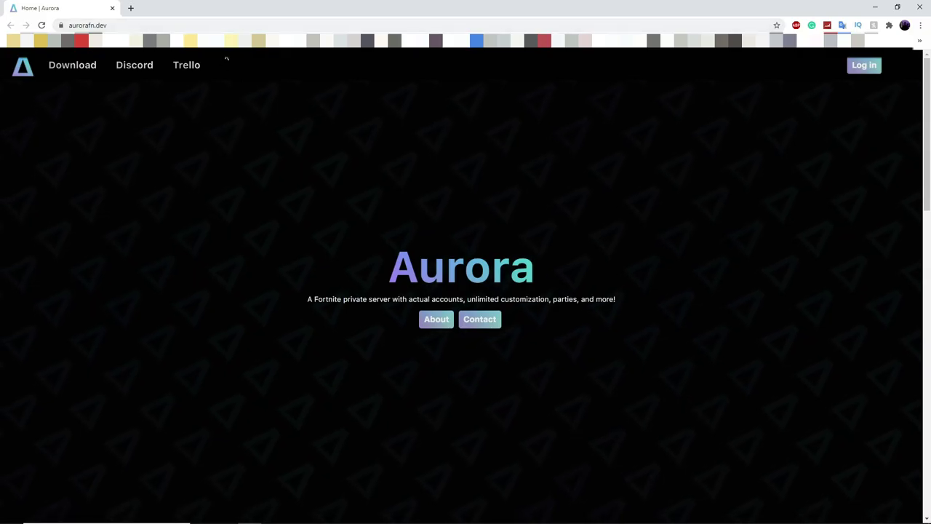
Step: Open the Log in prompt and switch to the 'Create an account' sign-up form
left_click(853, 68)
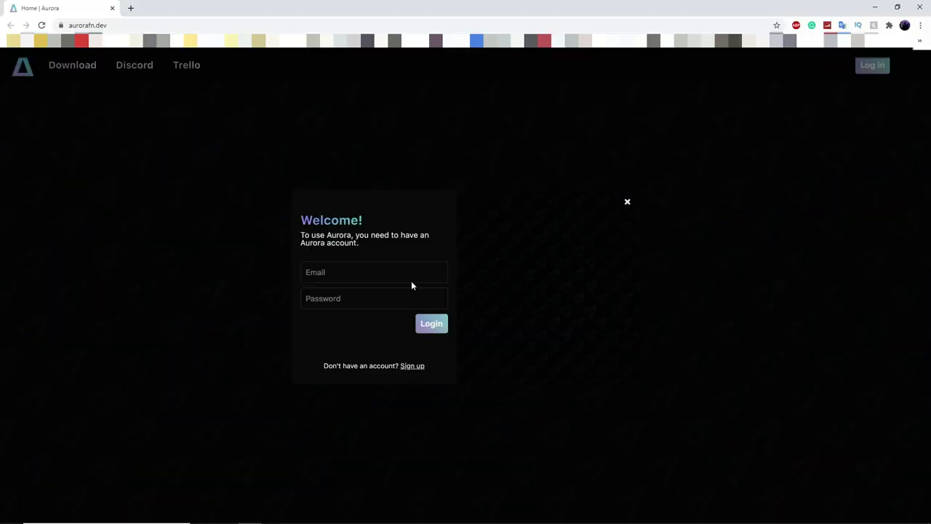
left_click(411, 366)
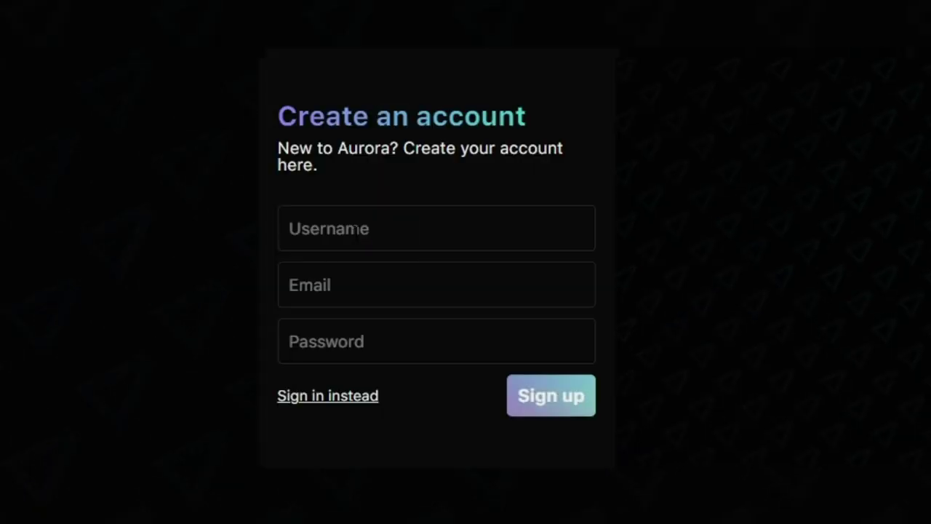
Step: Enter a username, the account e-mail and a password in the sign-up form
left_click(358, 231)
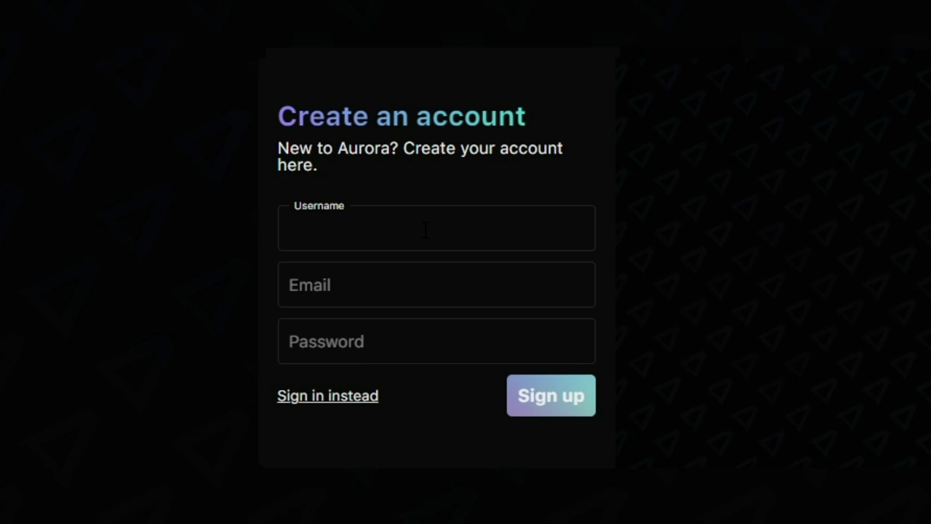
type("XLGB")
left_click(434, 280)
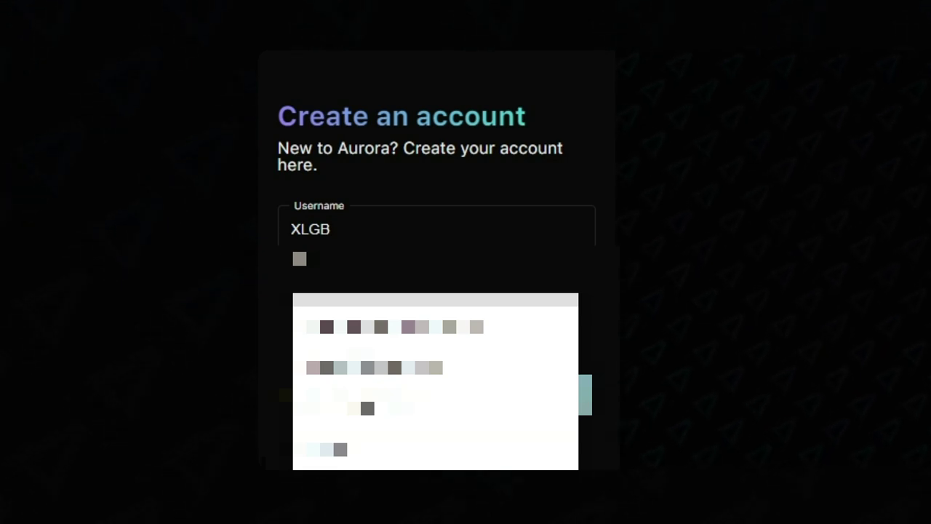
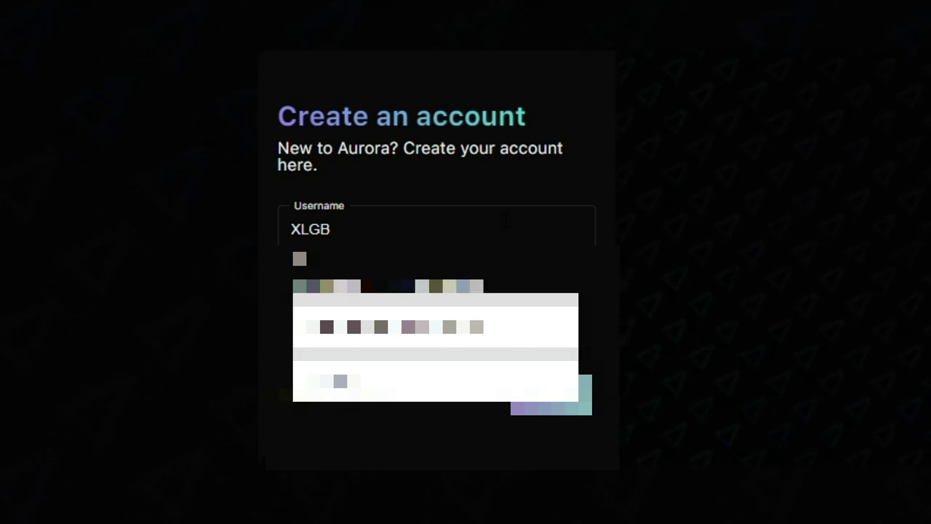
key("Escape")
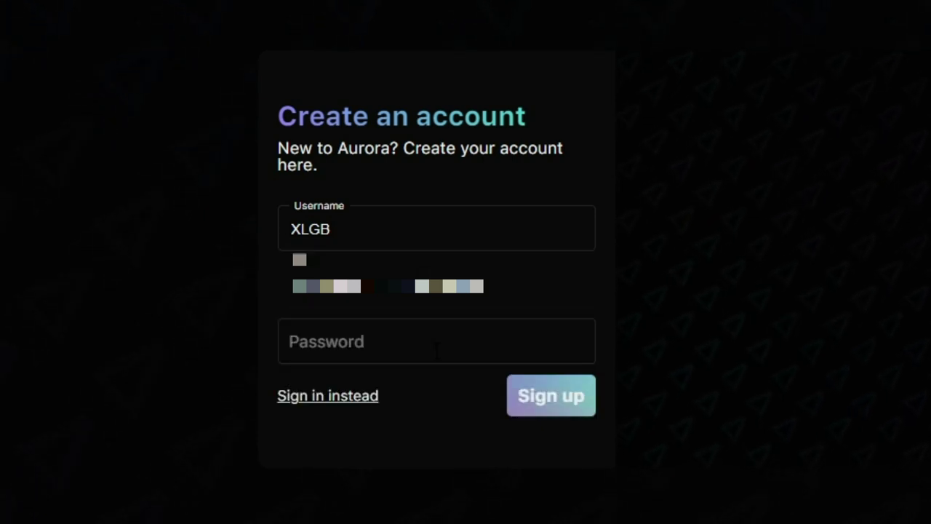
left_click(439, 346)
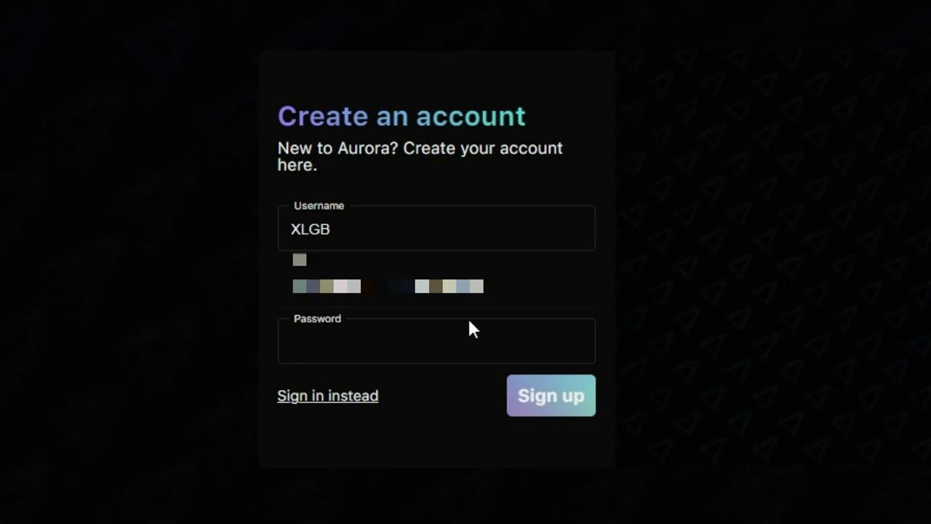
type("••••••••")
Step: Submit the registration, tick the reCAPTCHA checkbox and confirm
left_click(547, 412)
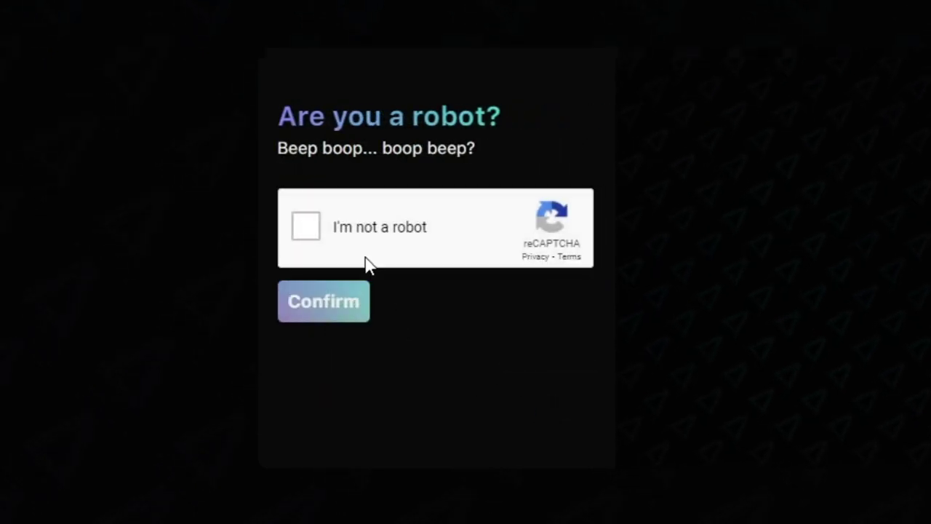
left_click(305, 224)
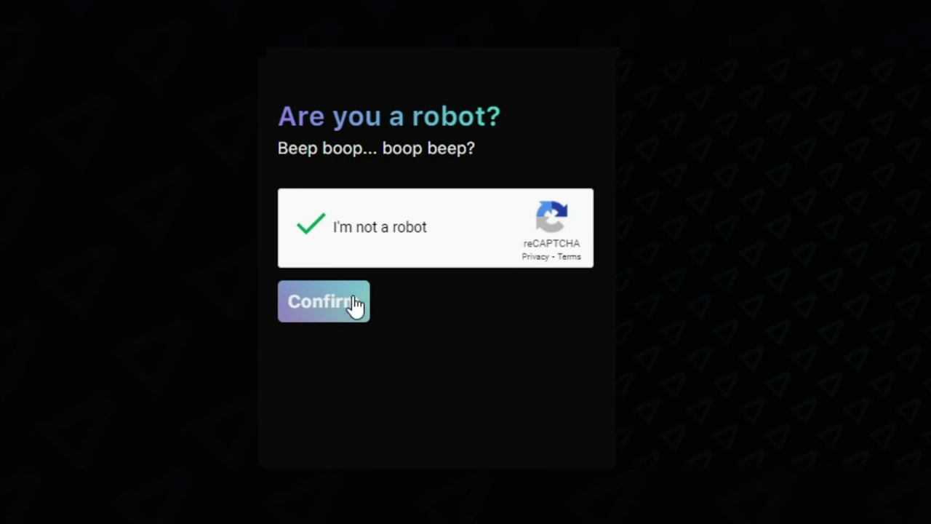
left_click(338, 307)
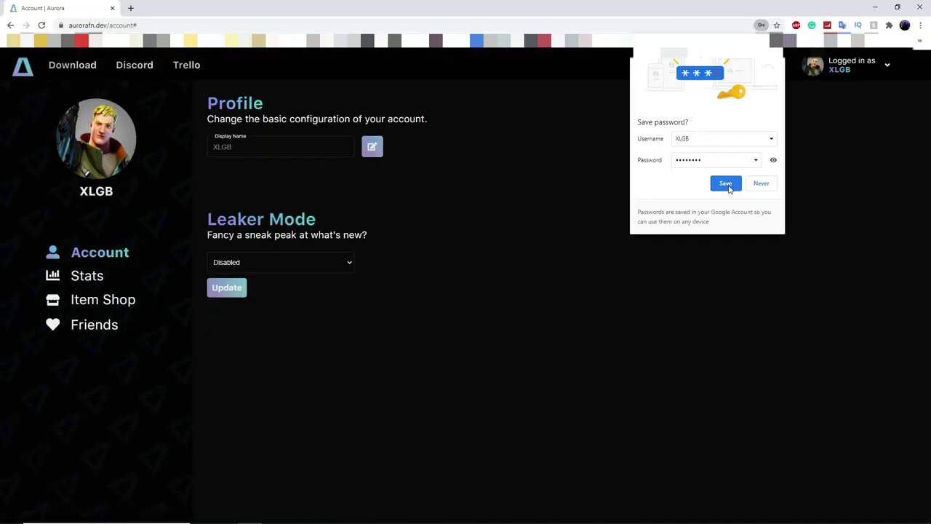
Step: Save the Aurora site password in Chrome's Save password prompt
left_click(726, 184)
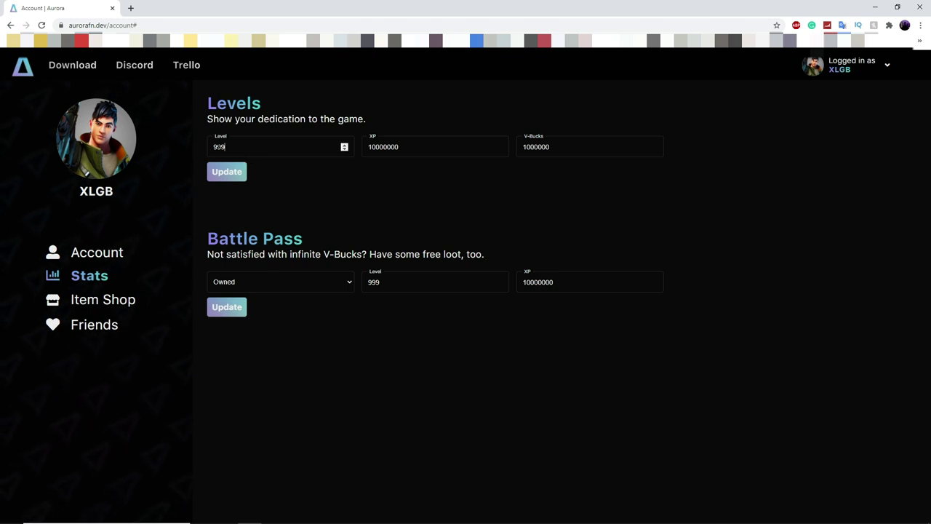
Step: Update the account level to 100, then to 999, and open the Item Shop section
type("100")
left_click(231, 172)
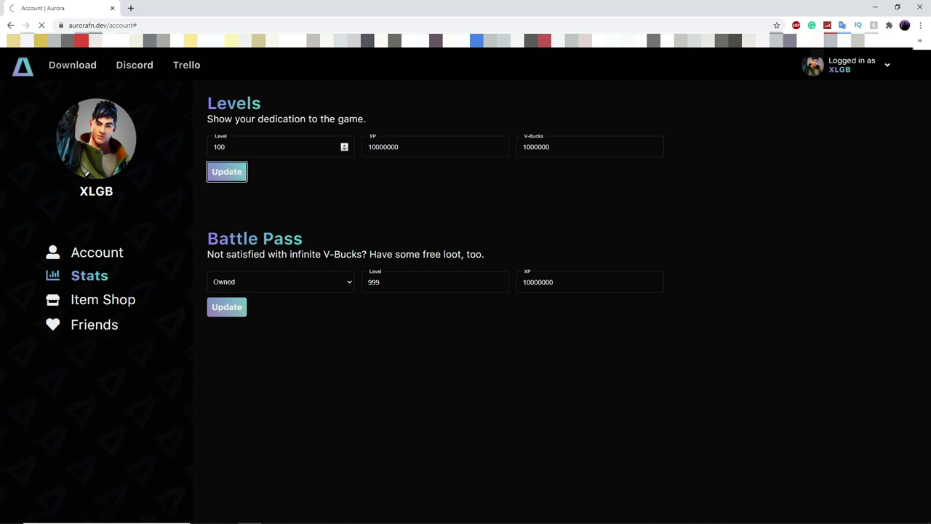
double_click(213, 146)
type("999")
left_click(230, 173)
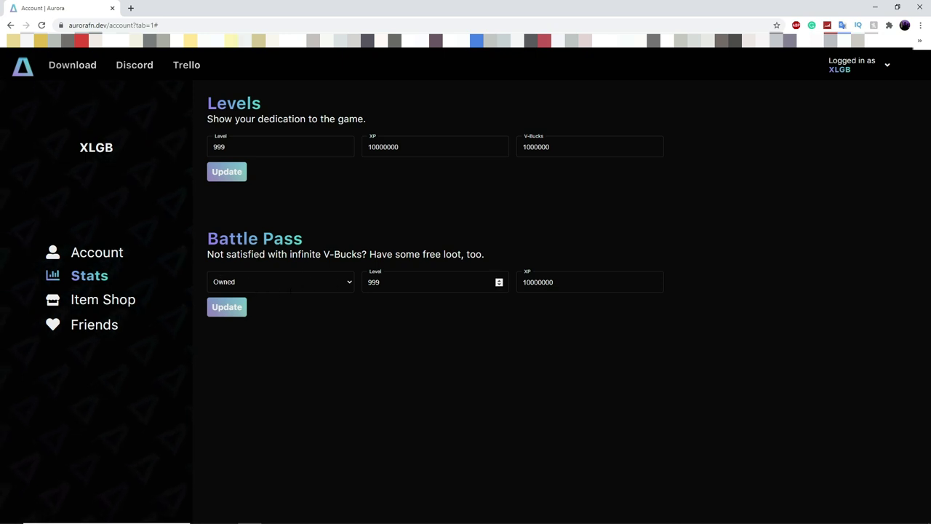
left_click(103, 301)
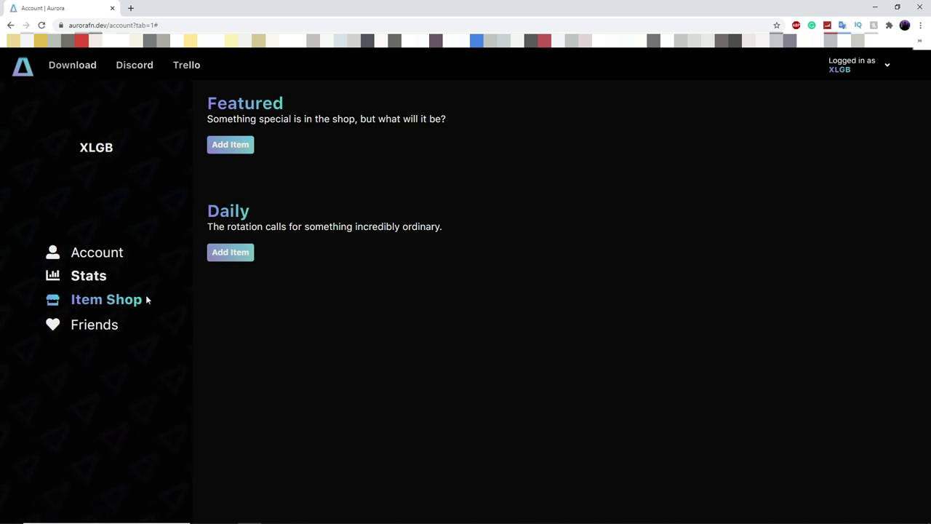
Step: View the Friends section, then return to the Account settings page
left_click(109, 329)
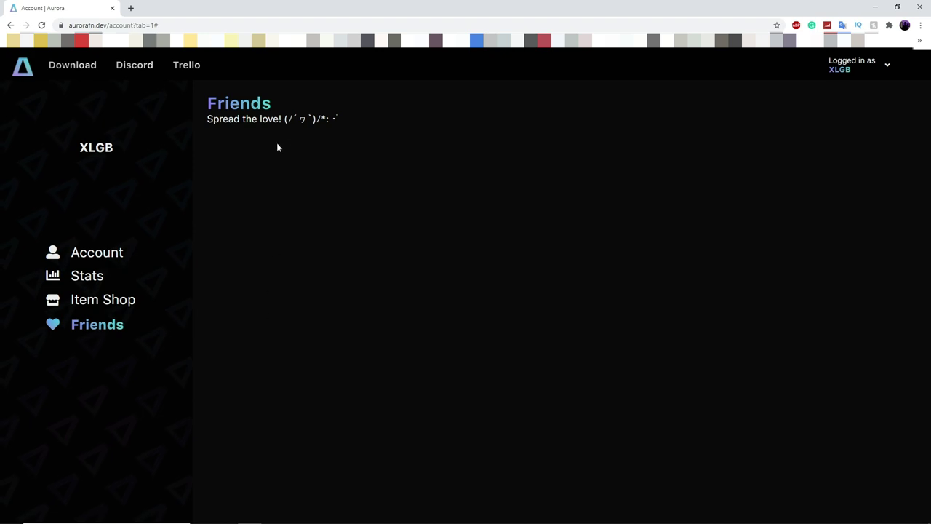
left_click(77, 259)
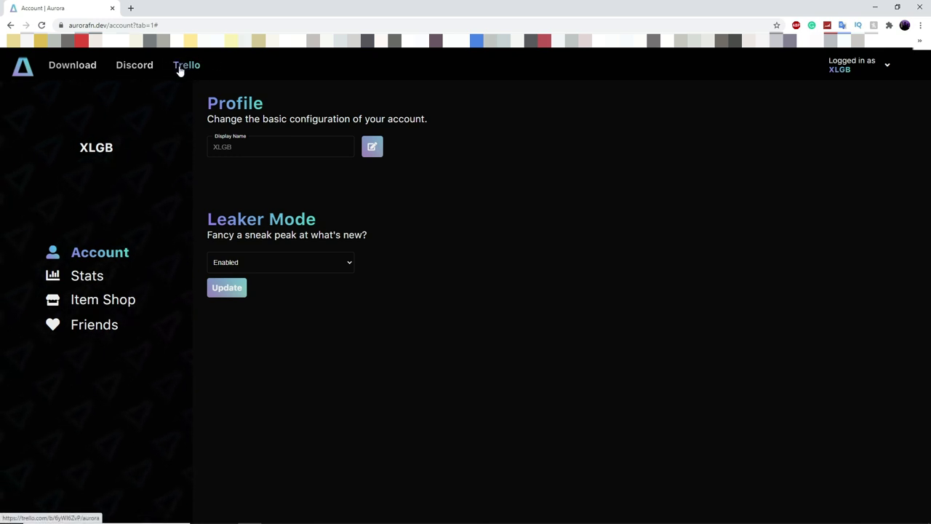
Step: Download Aurora.zip from the Download page and inspect the Defender alert that flagged it
left_click(71, 66)
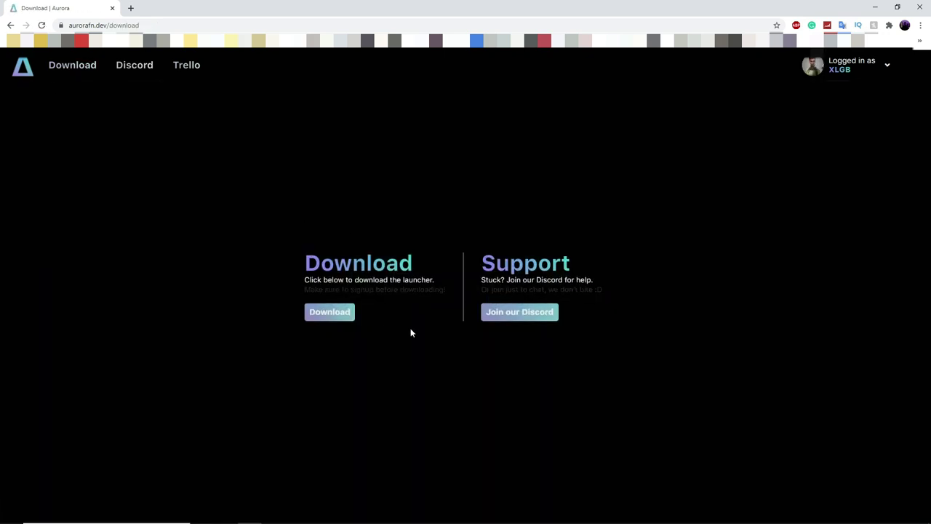
left_click(340, 321)
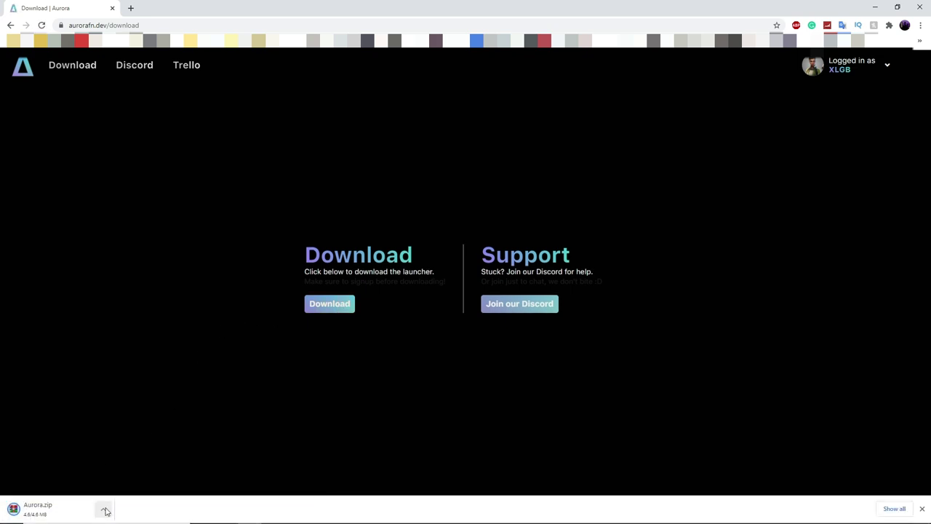
left_click(106, 511)
left_click_drag(206, 6, 929, 30)
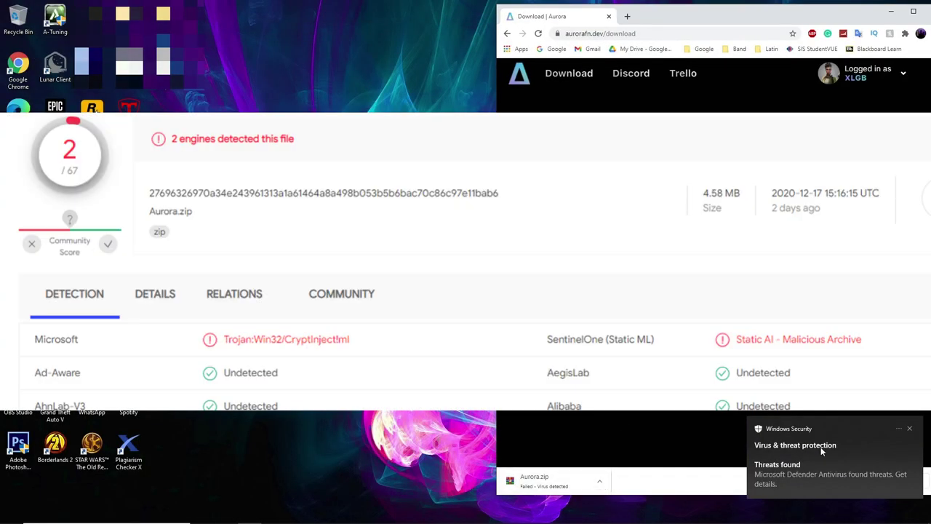
left_click(813, 462)
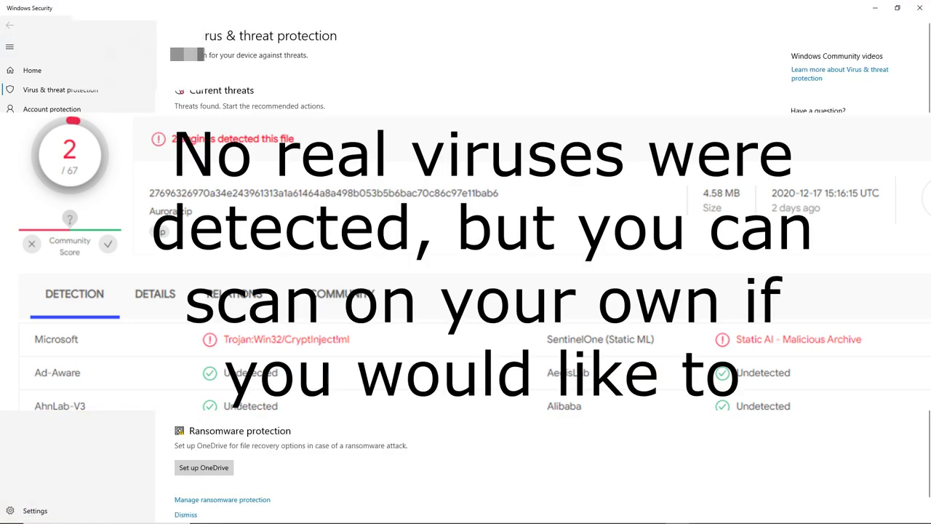
key("alt+F4")
left_click(600, 481)
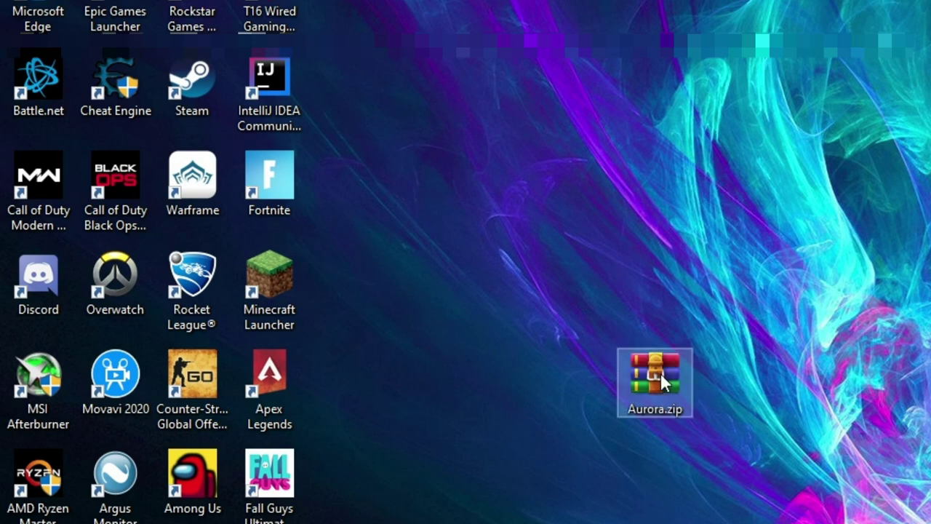
Step: Place Aurora.zip on the desktop and extract it with WinRAR to an Aurora folder
left_click_drag(657, 371, 396, 304)
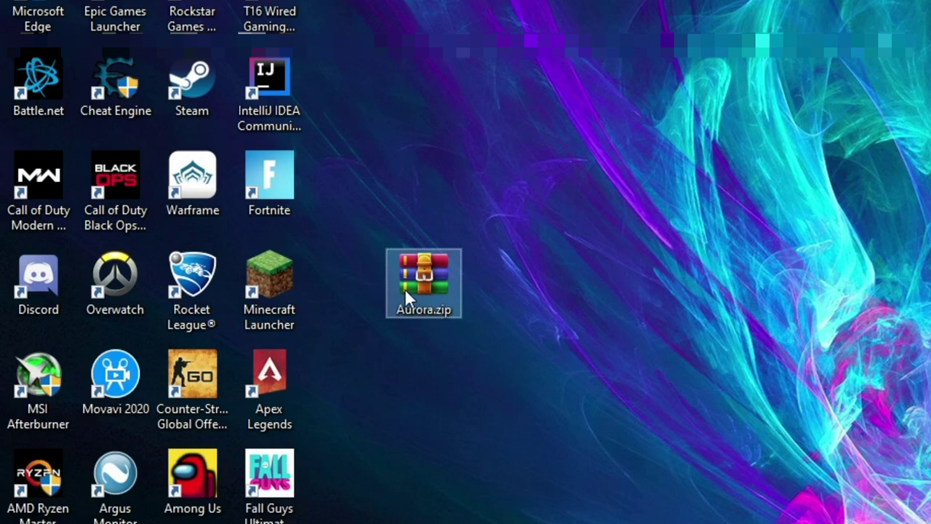
right_click(405, 289)
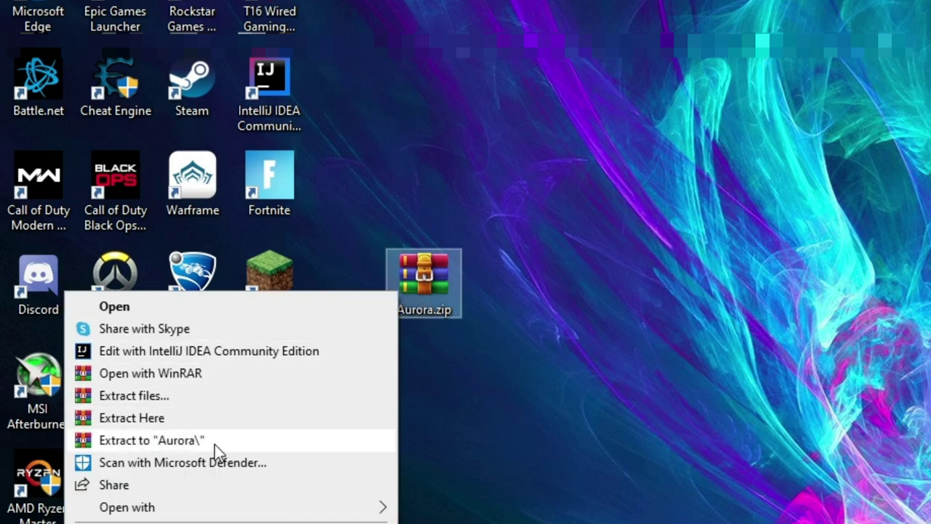
left_click(215, 444)
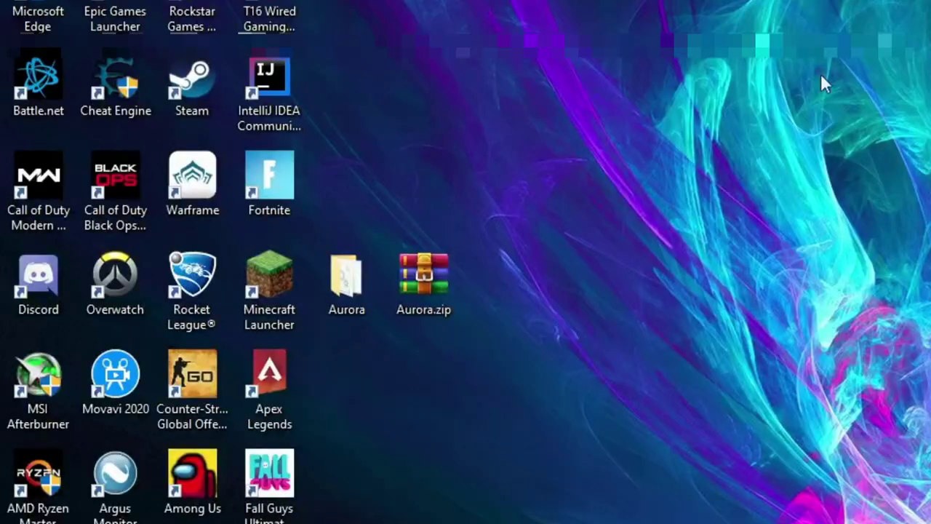
right_click(431, 293)
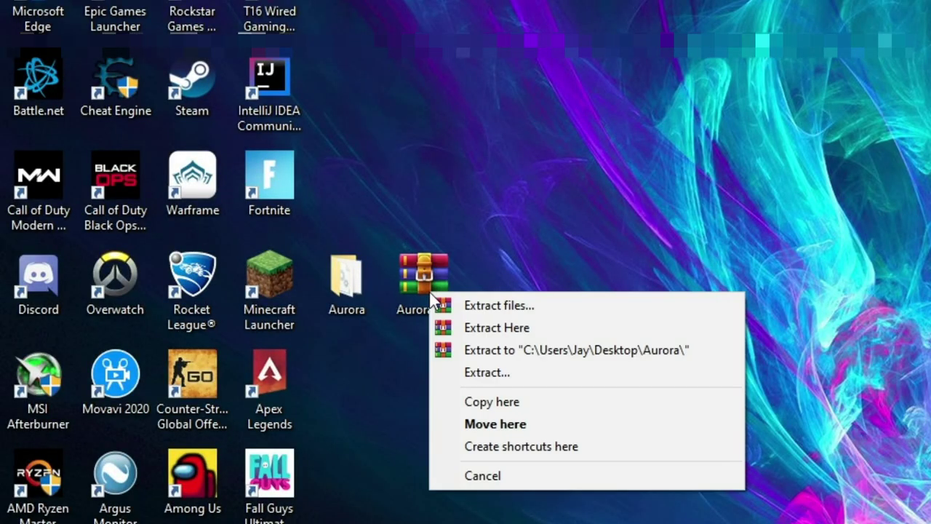
left_click(553, 350)
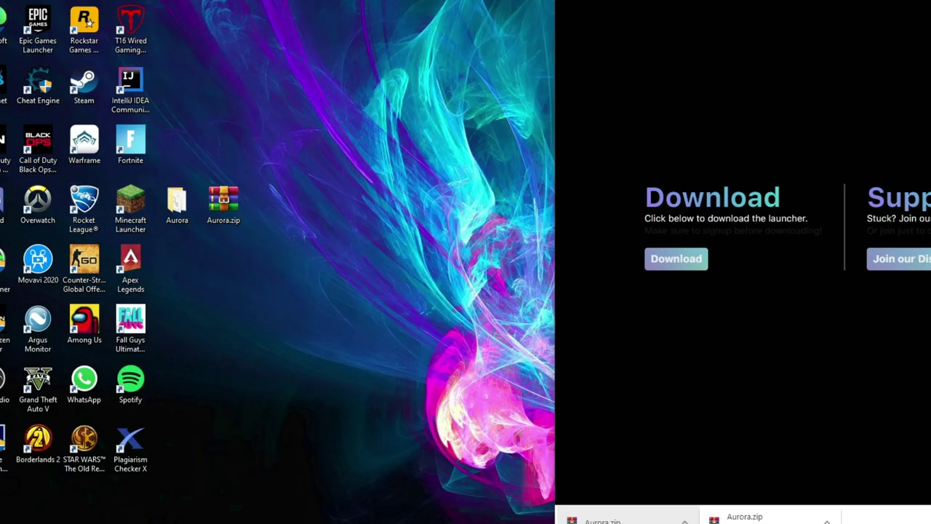
Step: Open the extracted Aurora folder and run FortniteLauncher.exe
double_click(368, 193)
left_click_drag(492, 28, 565, 0)
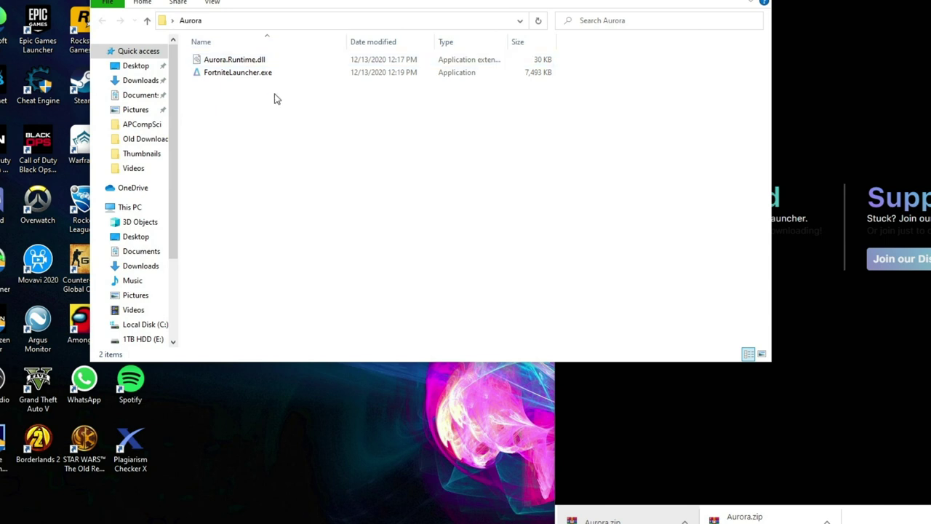
left_click(281, 72)
left_click_drag(319, 0, 359, 14)
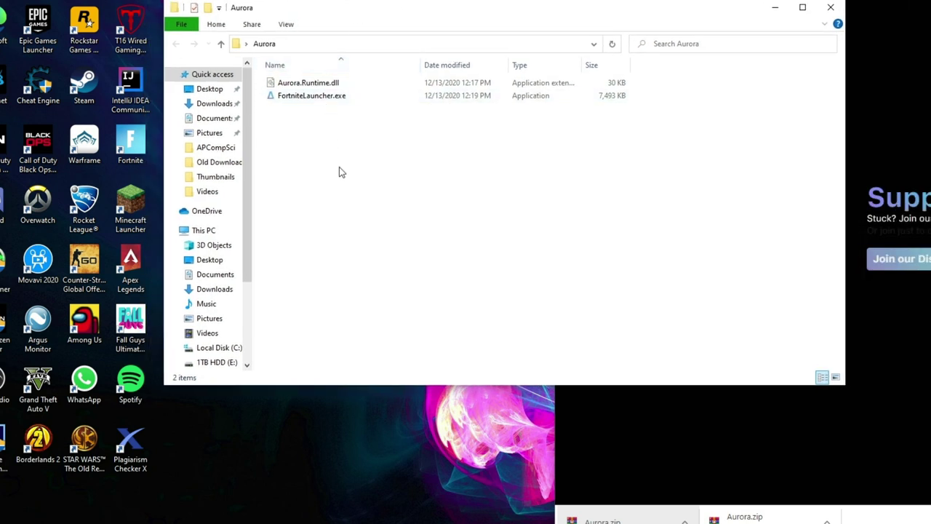
double_click(305, 100)
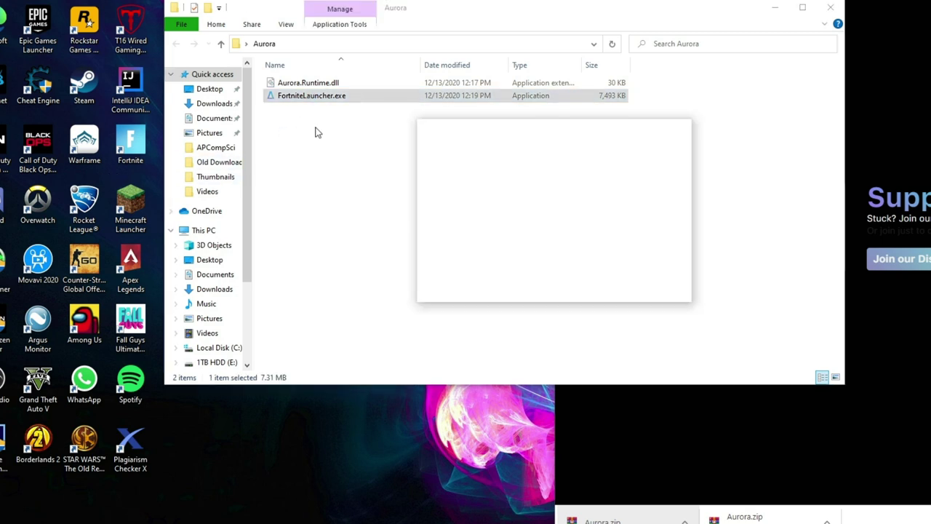
Step: Log in to Aurora Launcher with the account e-mail and password
left_click_drag(507, 136, 367, 112)
left_click(344, 179)
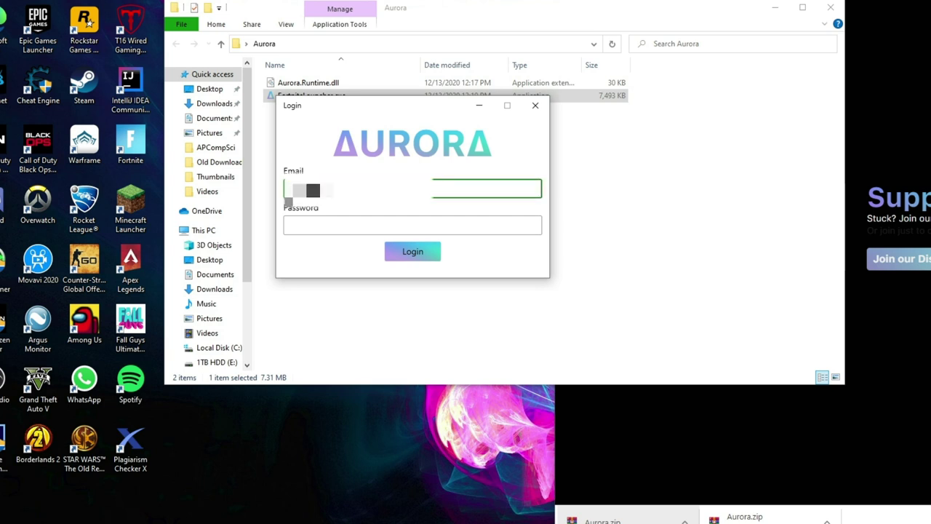
type("om")
left_click(434, 224)
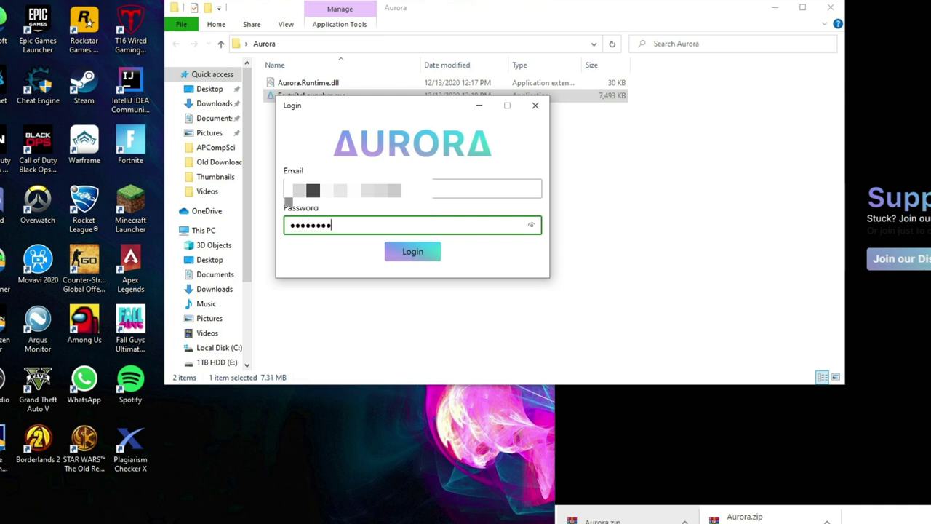
left_click(424, 253)
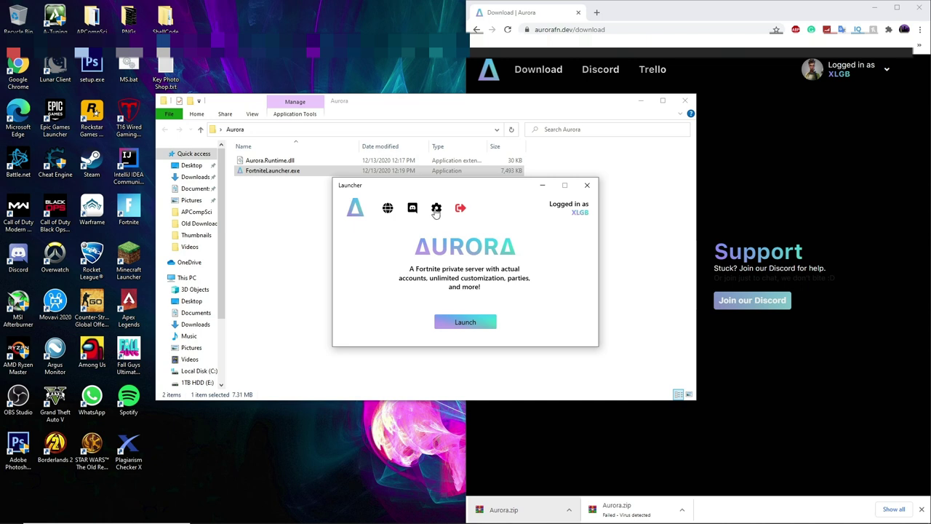
Step: Save the Fortnite path E:\Games\Fortnite in launcher settings and launch Fortnite through Aurora
left_click(436, 208)
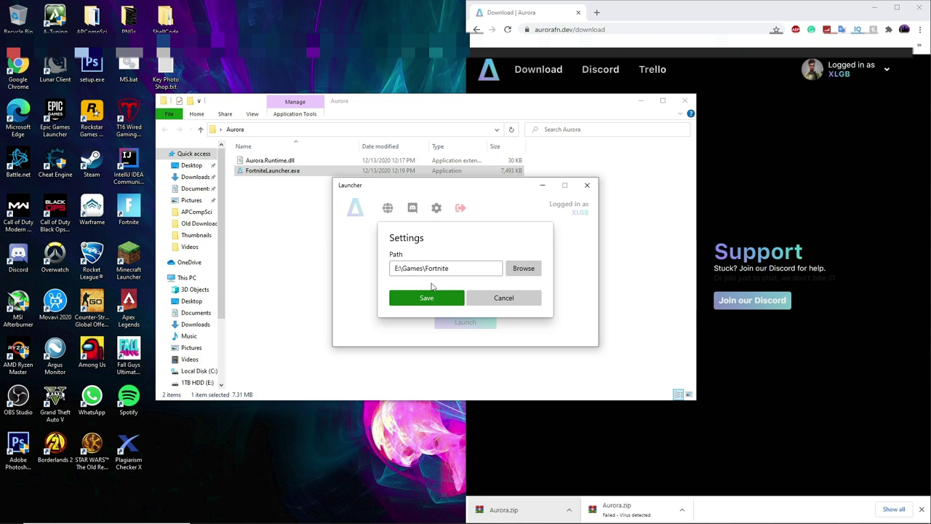
left_click(441, 304)
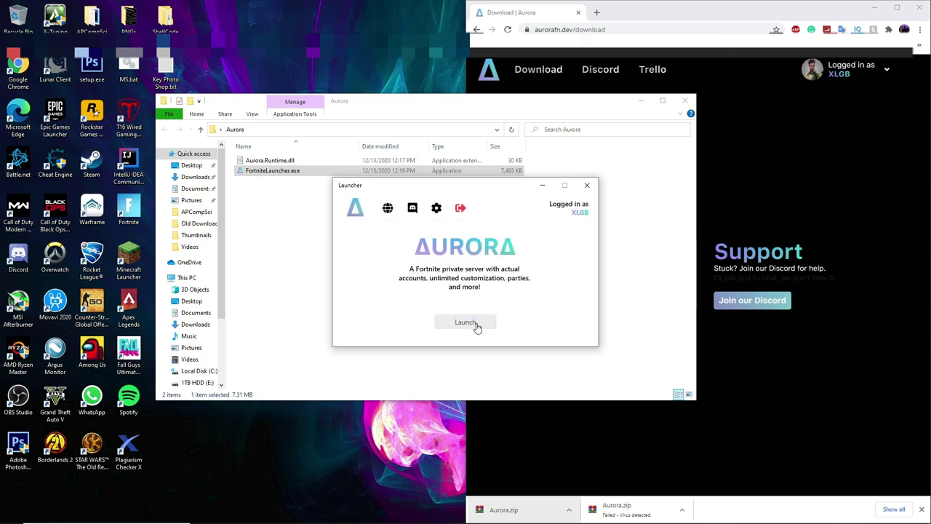
left_click(475, 324)
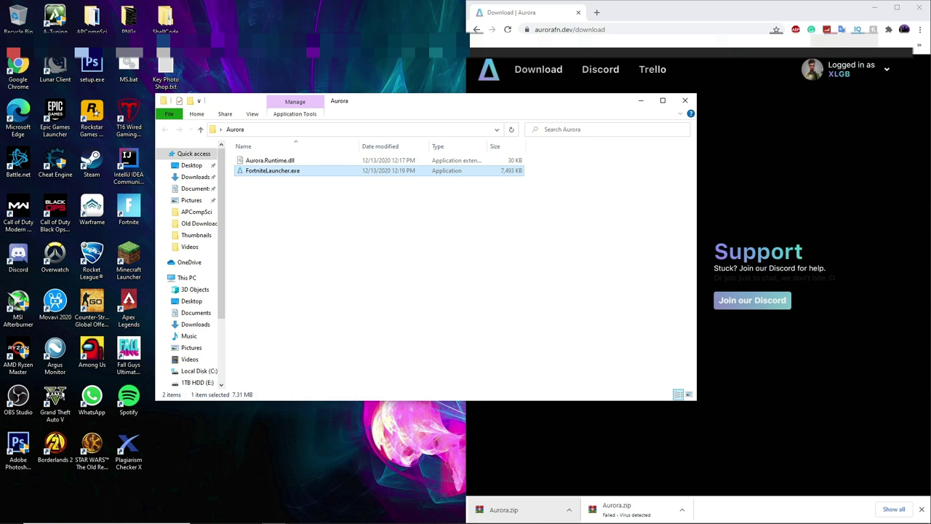
left_click(899, 11)
Step: Maximize the game window, choose Battle Royale, and close the Aurora welcome message
left_click(899, 8)
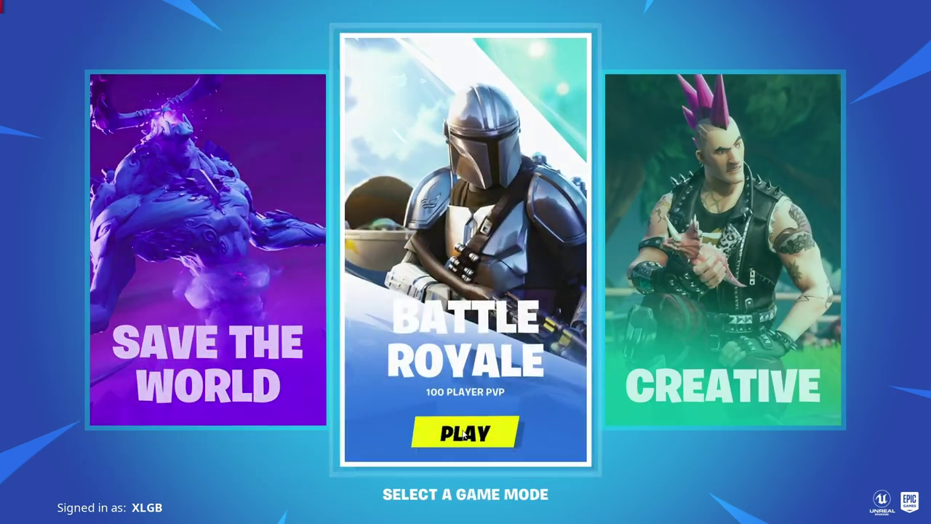
left_click(447, 421)
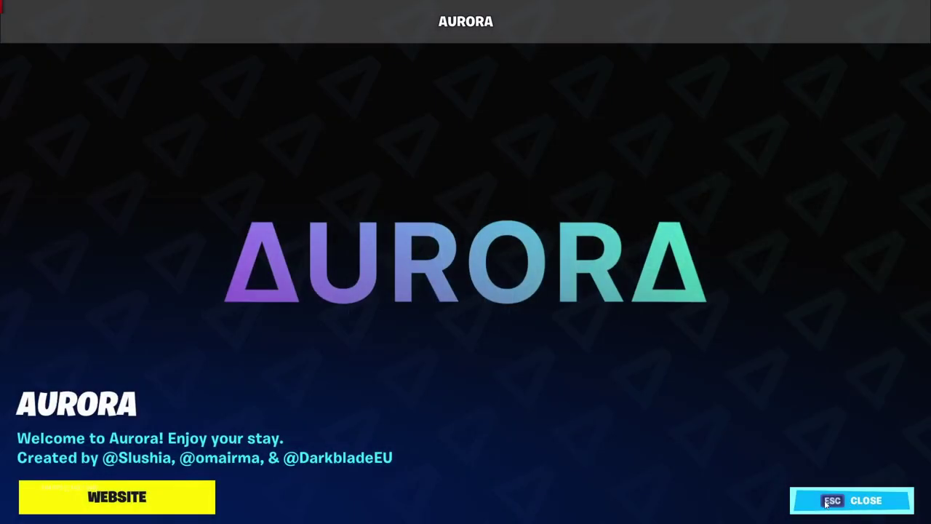
left_click(826, 502)
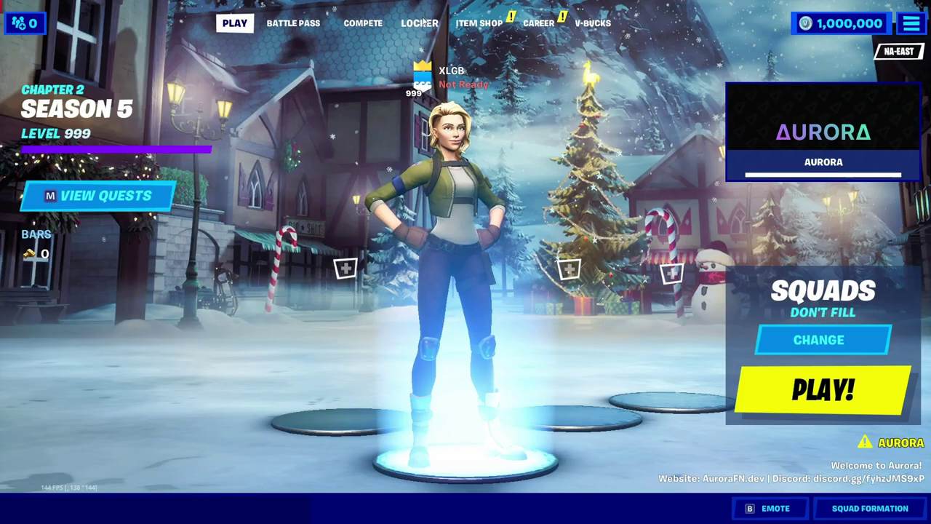
Step: Open the Locker's outfit list and preview the I.O. Trooper outfit
left_click(420, 23)
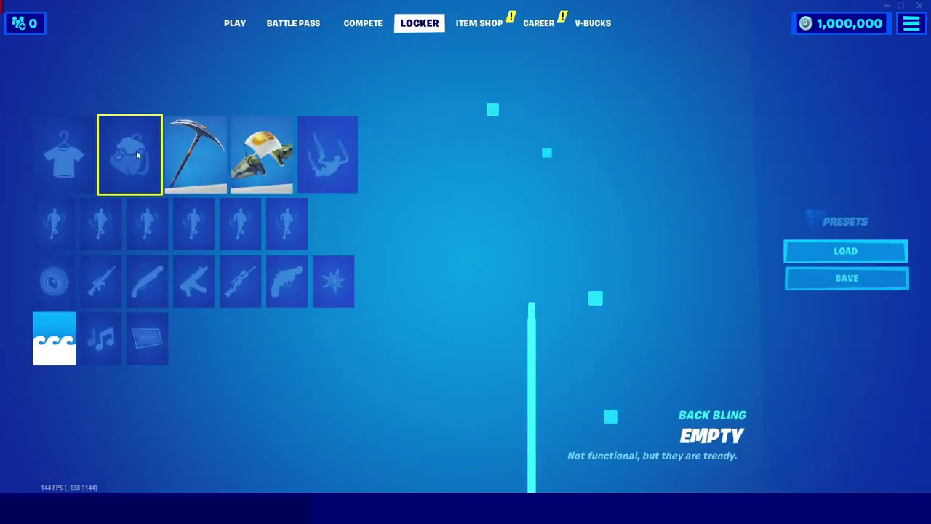
left_click(56, 161)
scroll(237, 303, "down", 3)
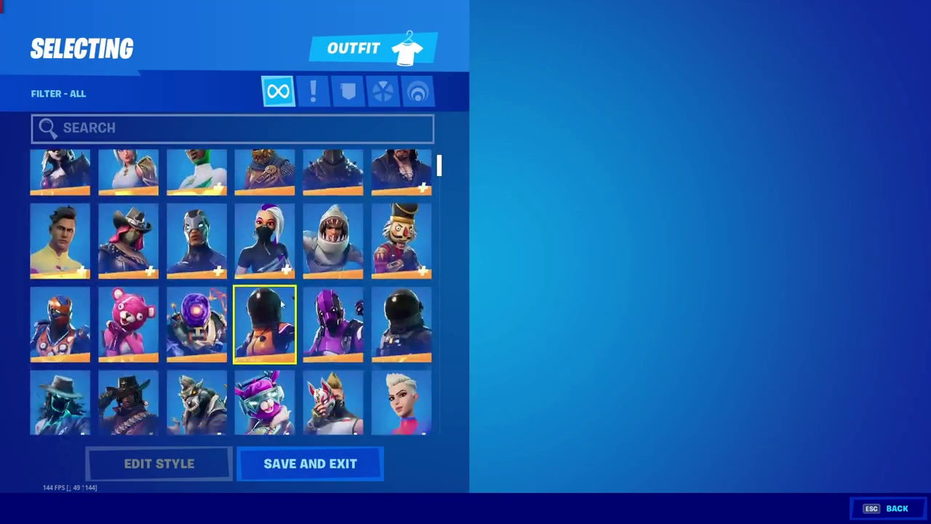
left_click_drag(438, 169, 444, 242)
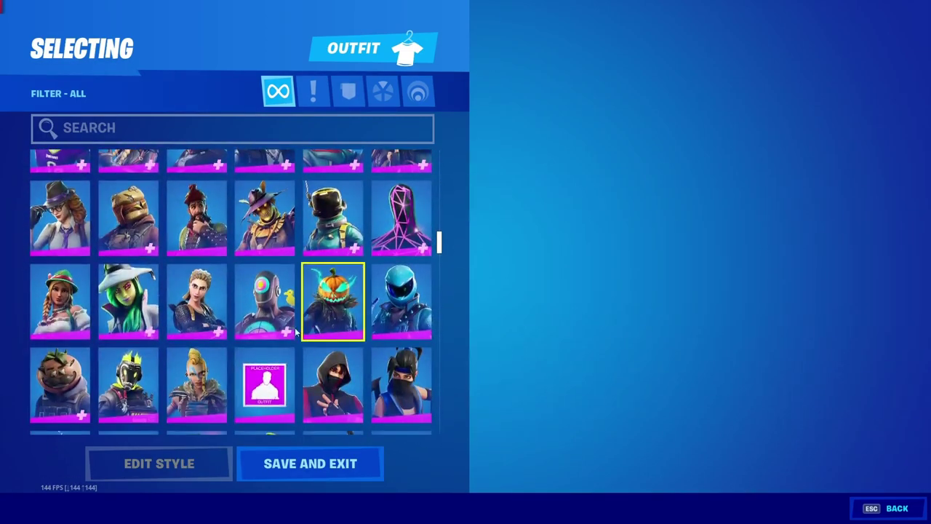
left_click(277, 313)
Step: Preview the Marauder Heavy, Marauder Elite, Marauder, Henchman Bad and Henchman Good outfits
scroll(304, 322, "down", 10)
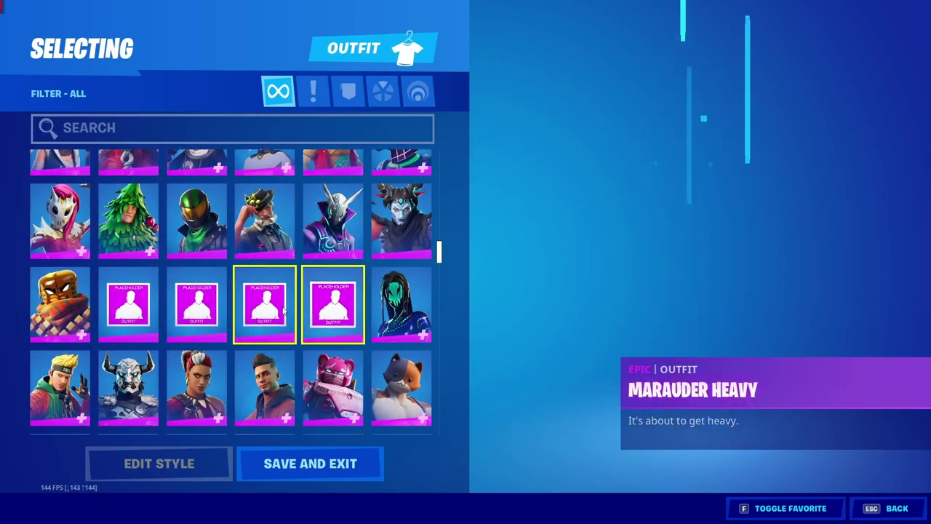
left_click(265, 305)
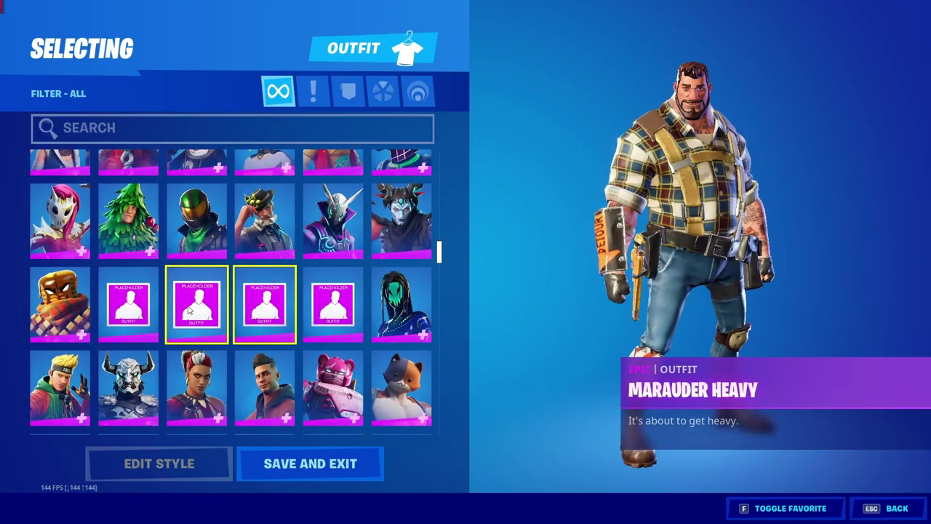
left_click(198, 309)
left_click(128, 305)
scroll(286, 265, "down", 10)
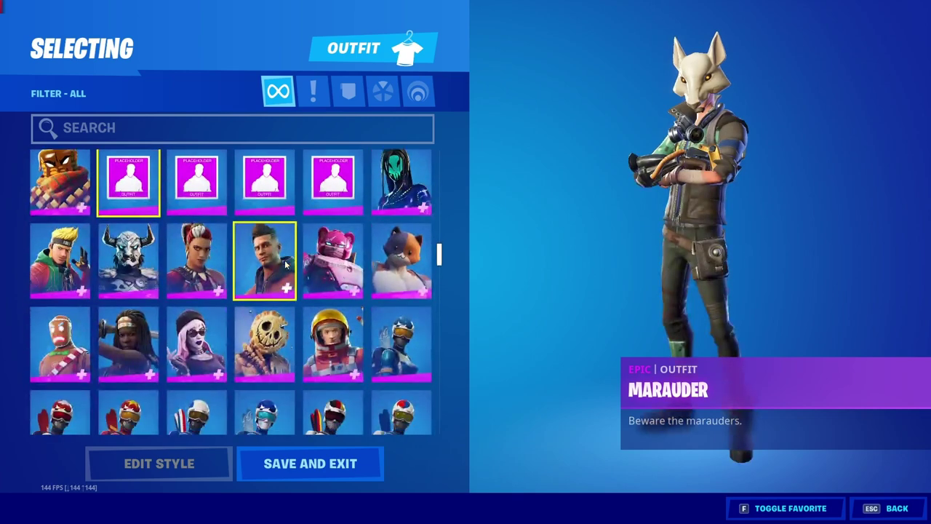
scroll(285, 266, "down", 3)
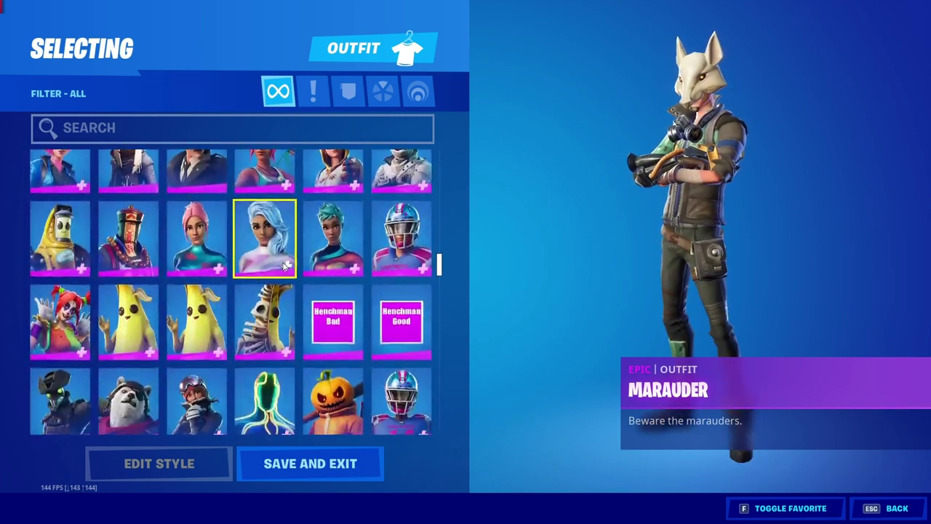
left_click(333, 226)
left_click(401, 225)
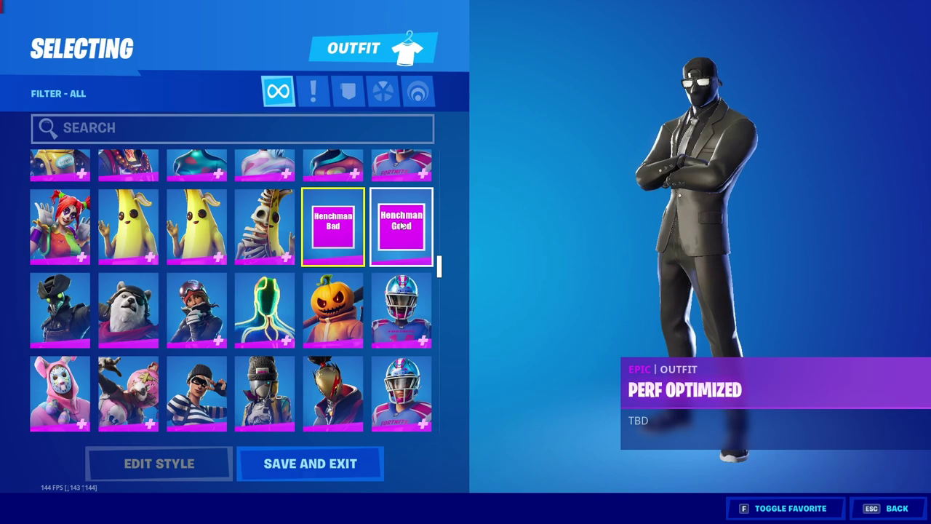
Step: Preview the Stark Auto-Defense Unit outfit, then return to the Locker
scroll(222, 310, "down", 2)
scroll(224, 309, "down", 10)
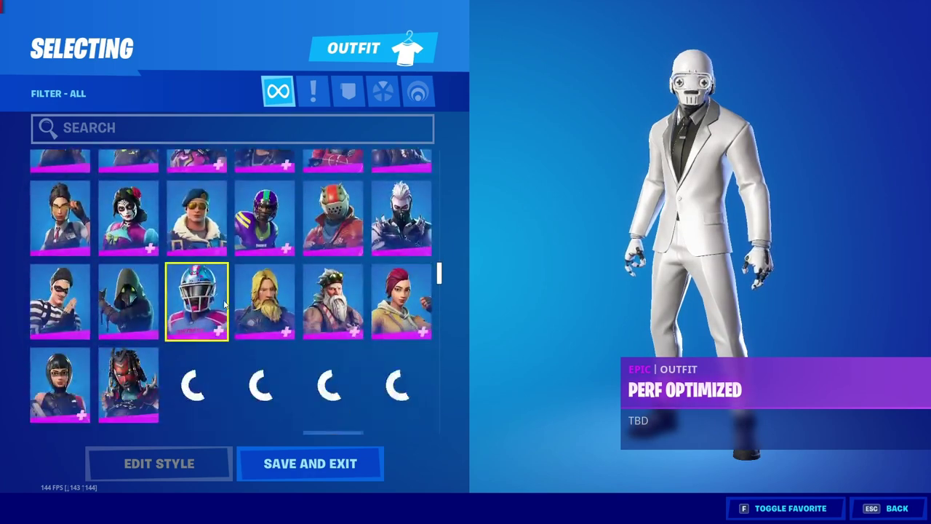
left_click(333, 194)
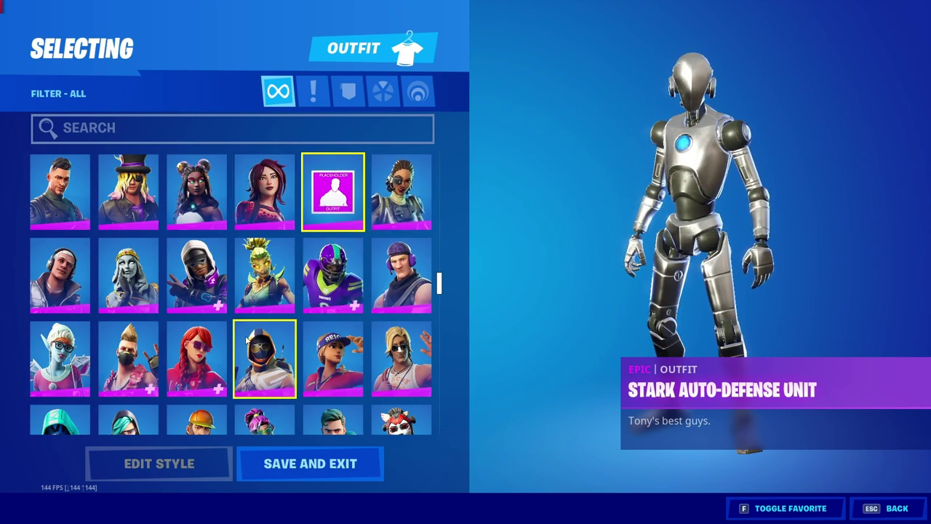
scroll(264, 342, "down", 6)
key("Escape")
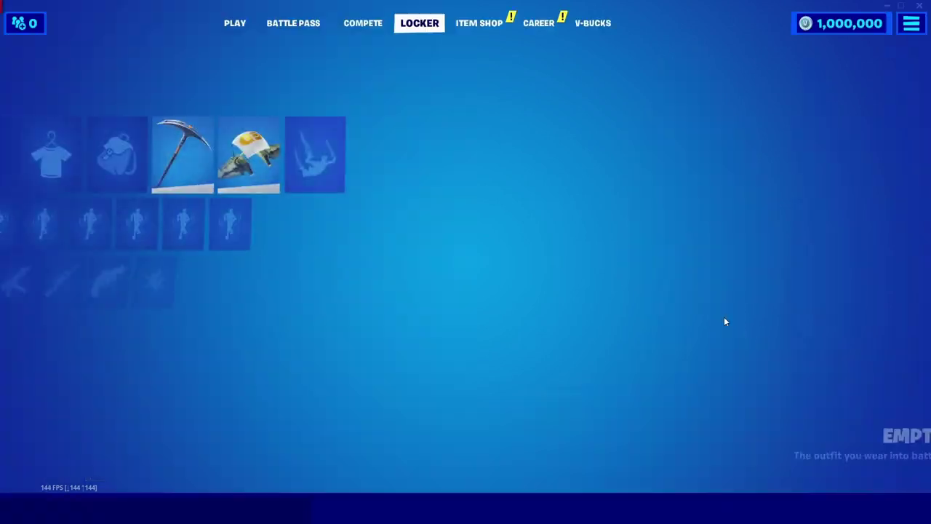
Step: Set the Quality Presets option to Epic, apply it, and go back
left_click(909, 23)
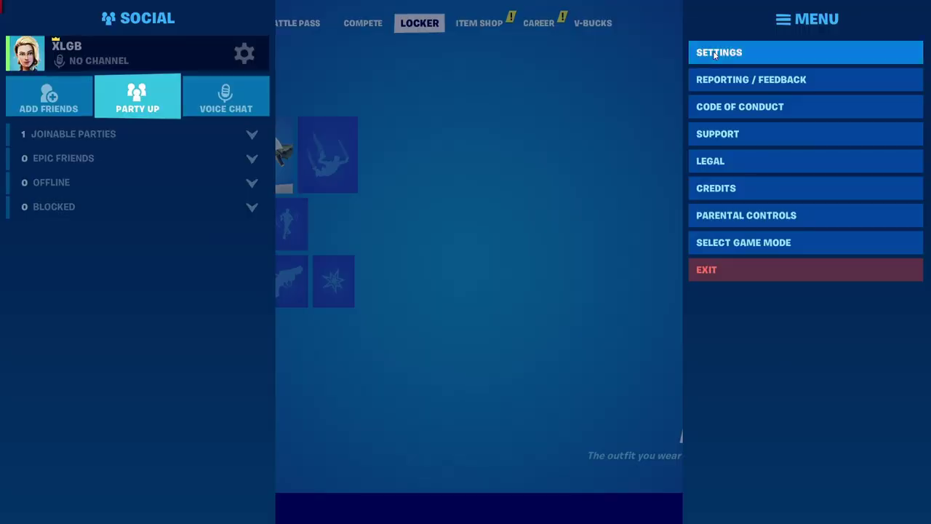
left_click(761, 52)
scroll(218, 291, "down", 3)
left_click(437, 176)
left_click(437, 175)
left_click(437, 175)
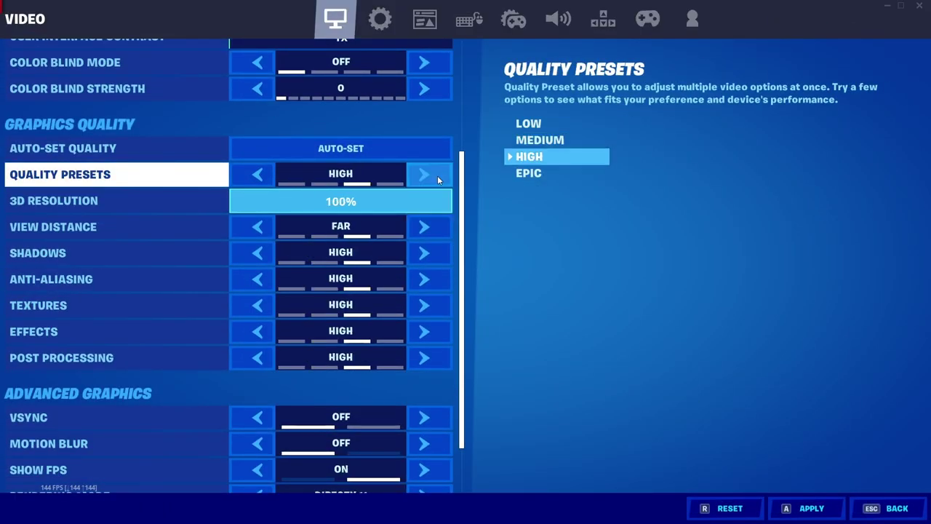
left_click(437, 175)
left_click(809, 507)
left_click(873, 510)
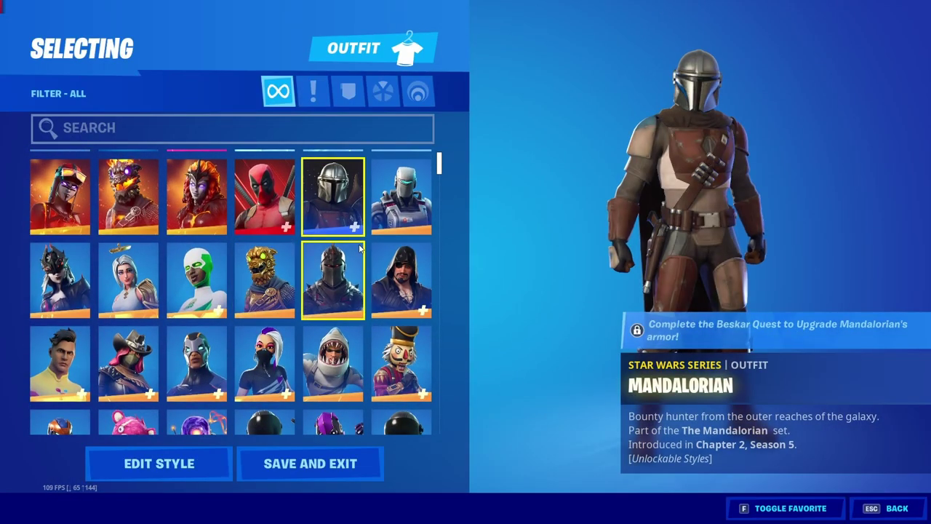
Step: Preview the neighbouring A.I.M. outfit and scroll further through the outfit list
key("Right")
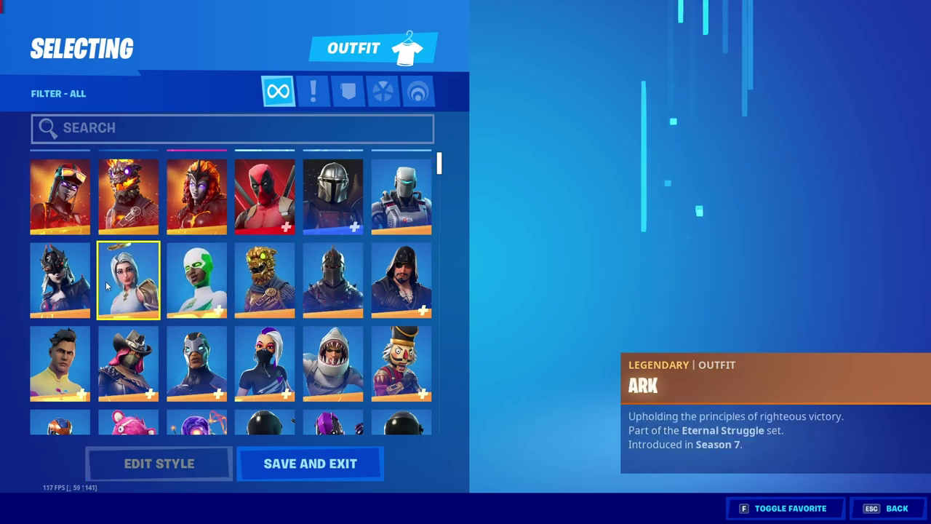
scroll(347, 313, "down", 2)
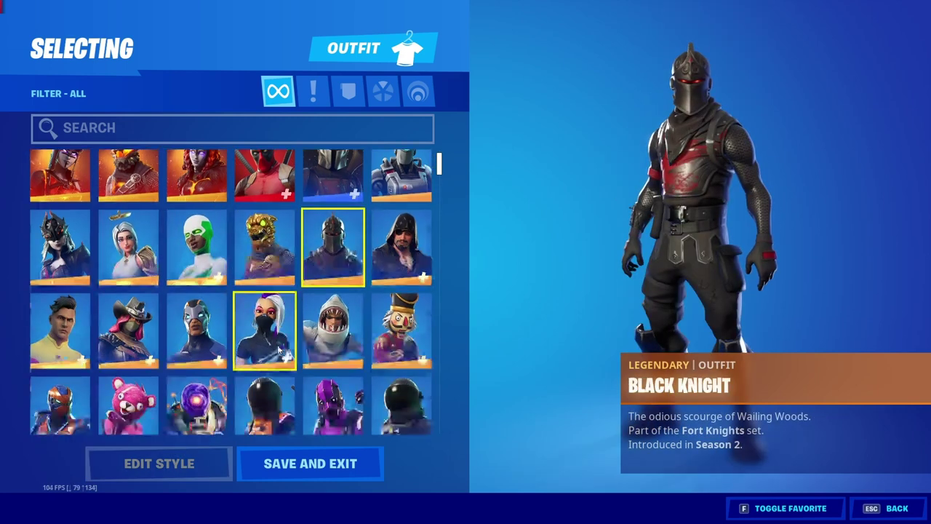